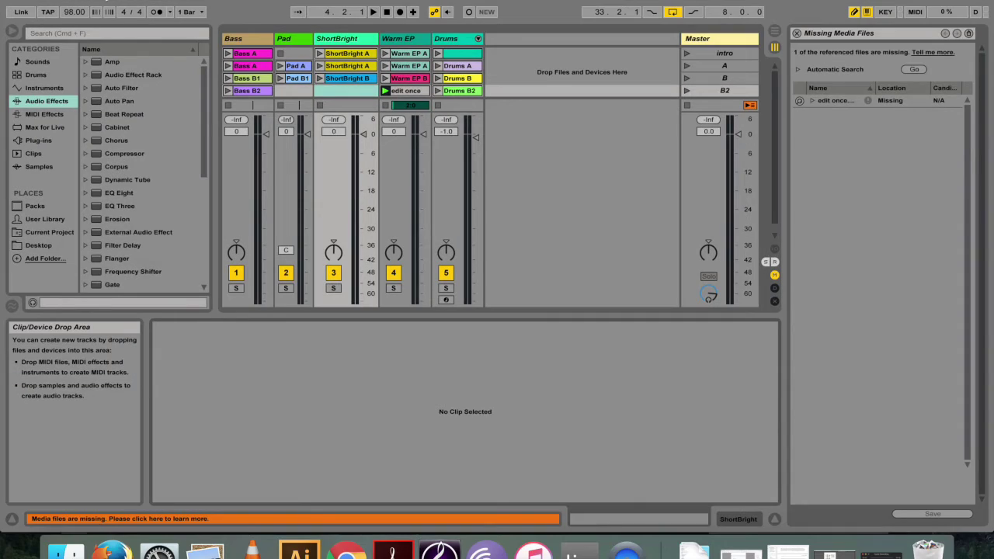
Start Save Live Set As, browse to the Documents folder, then cancel
{"action": "left_click", "coordinate": [82, 1]}
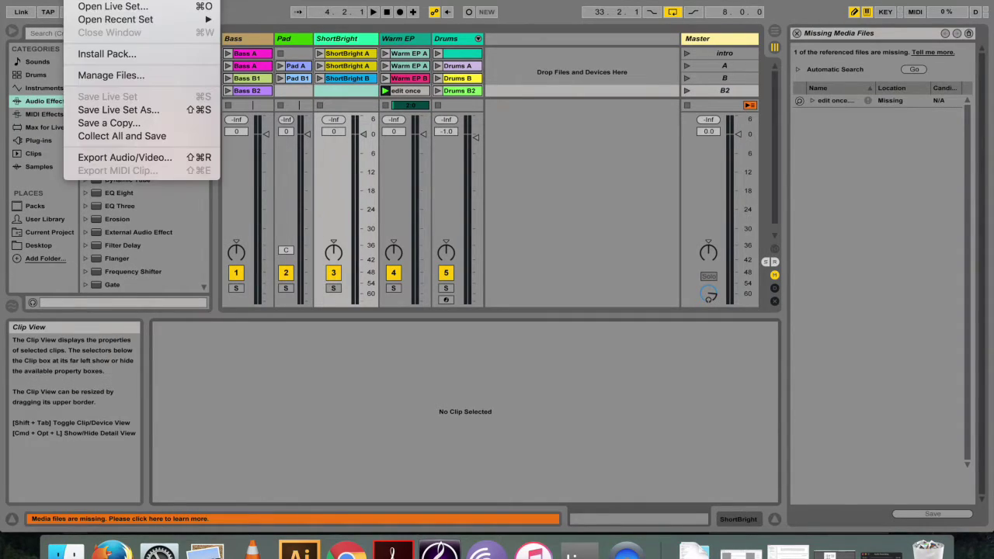
{"action": "left_click", "coordinate": [117, 111]}
{"action": "left_click", "coordinate": [312, 219]}
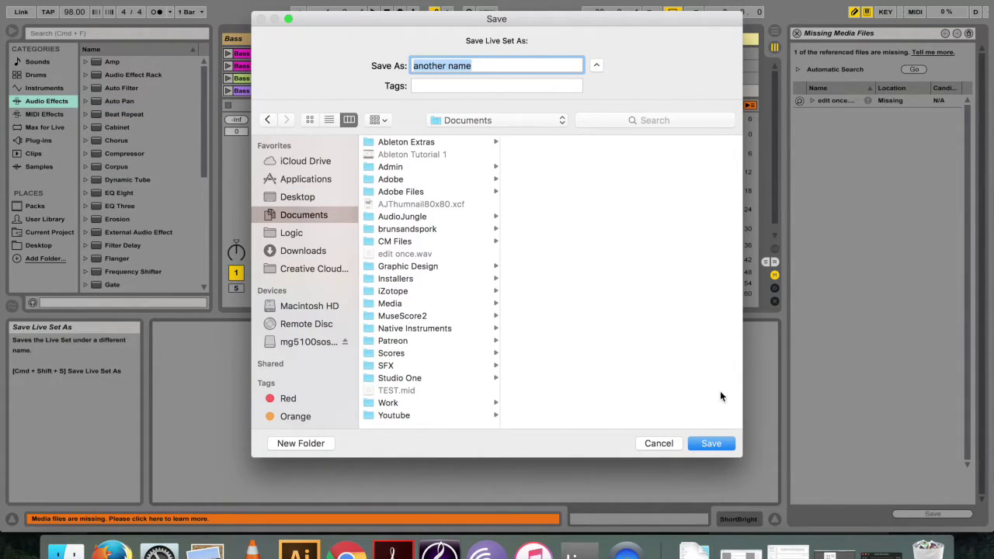
{"action": "left_click", "coordinate": [666, 446]}
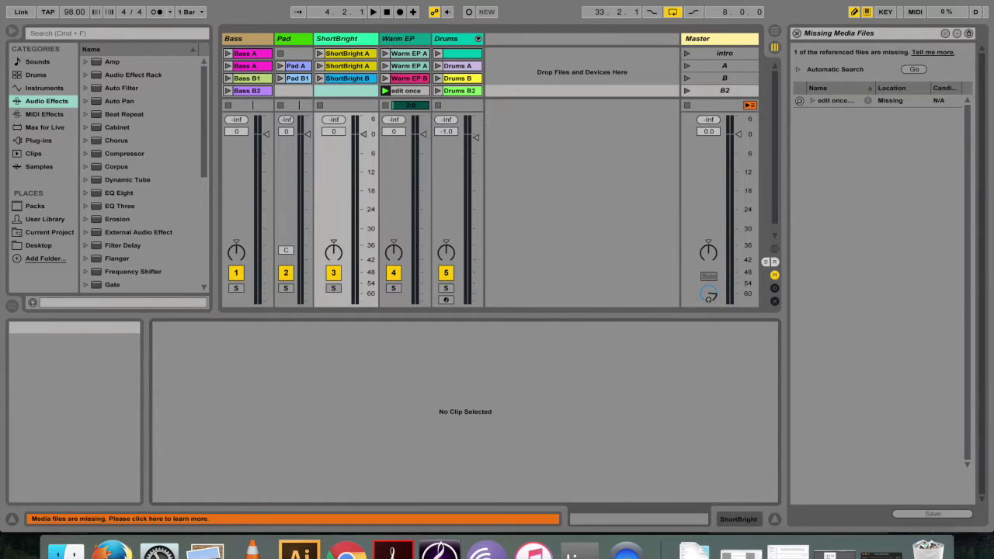
Save a copy of the set named 'another name Copy' into the test Project folder
{"action": "left_click", "coordinate": [104, 2]}
{"action": "left_click", "coordinate": [114, 120]}
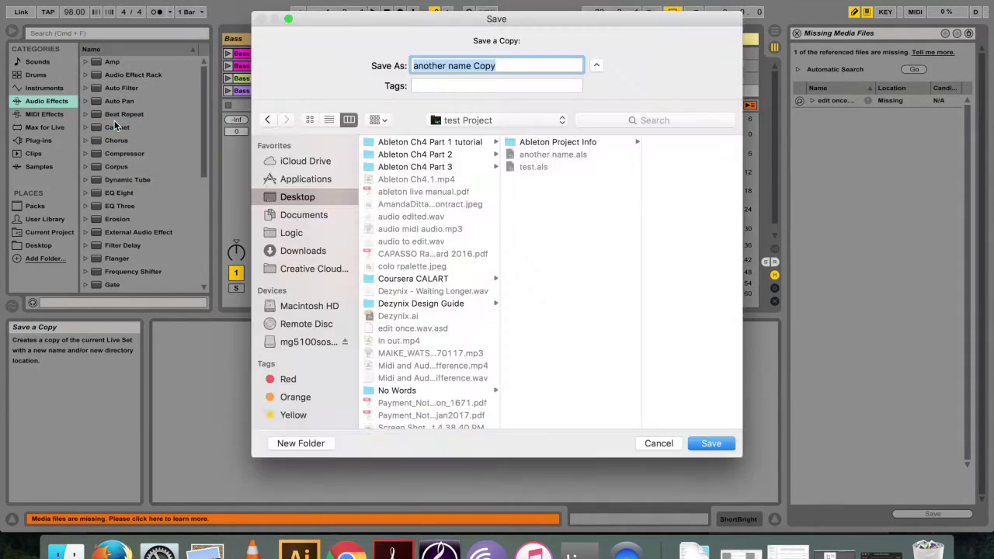
{"action": "left_click", "coordinate": [470, 66]}
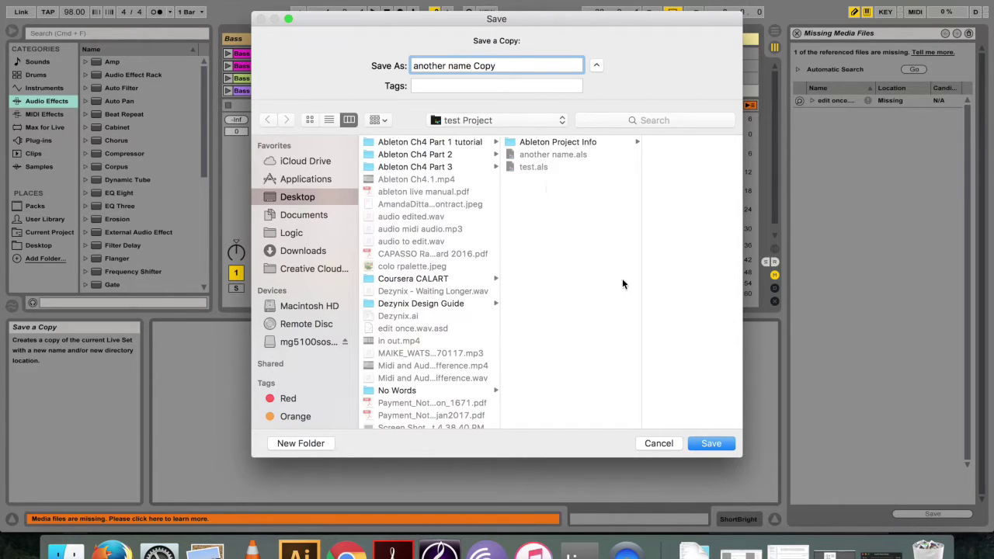
{"action": "left_click", "coordinate": [709, 444]}
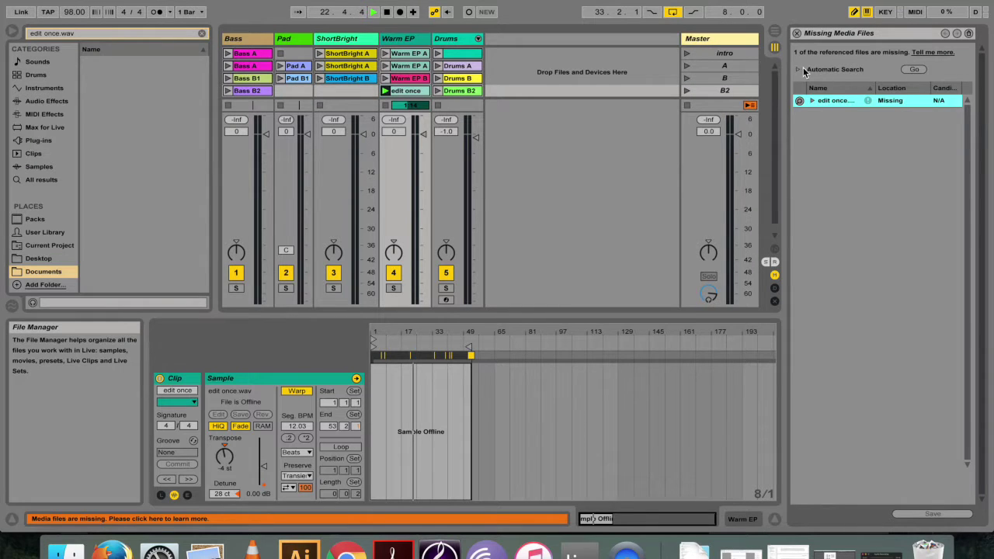
Expand the Automatic Search options for the missing edit once.wav file
{"action": "left_click", "coordinate": [799, 70]}
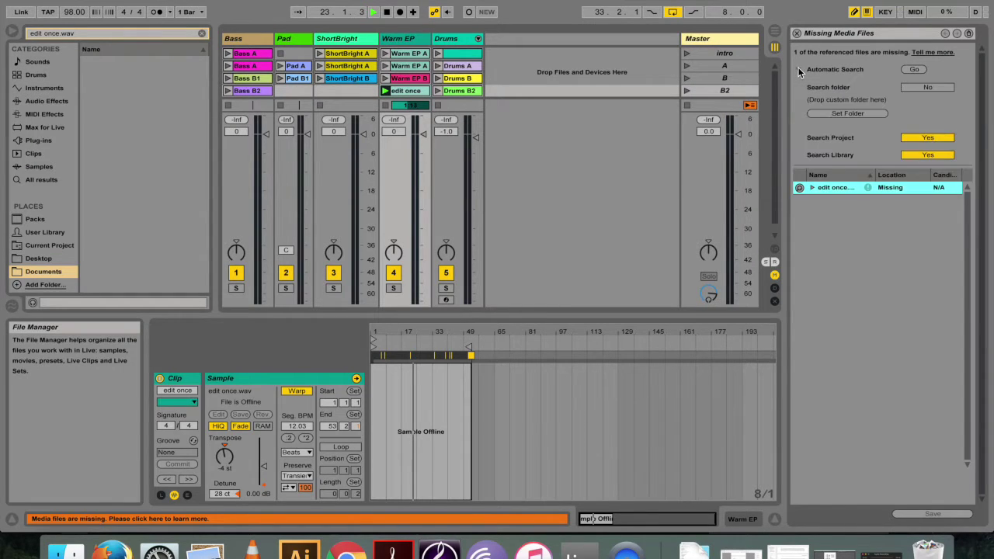
Set Documents as the custom search folder, run the automatic search, and dismiss the alert
{"action": "left_click", "coordinate": [860, 113]}
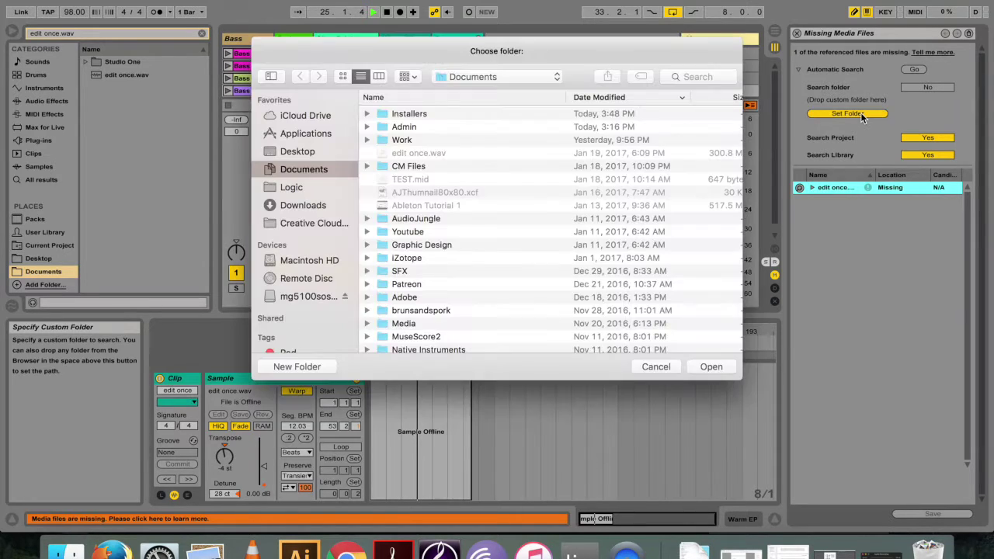
{"action": "left_click", "coordinate": [711, 367]}
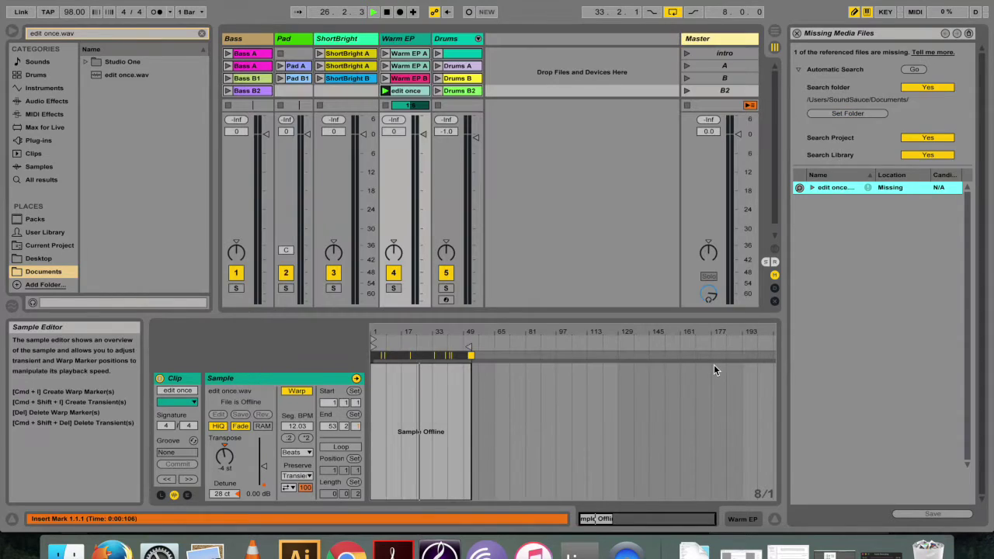
{"action": "left_click", "coordinate": [918, 91]}
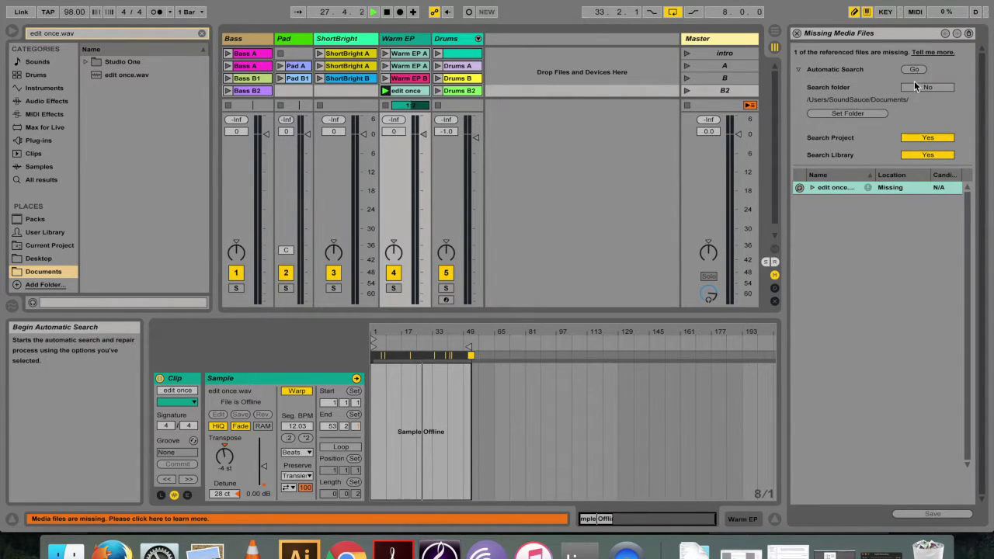
{"action": "left_click", "coordinate": [916, 87]}
{"action": "left_click", "coordinate": [914, 70]}
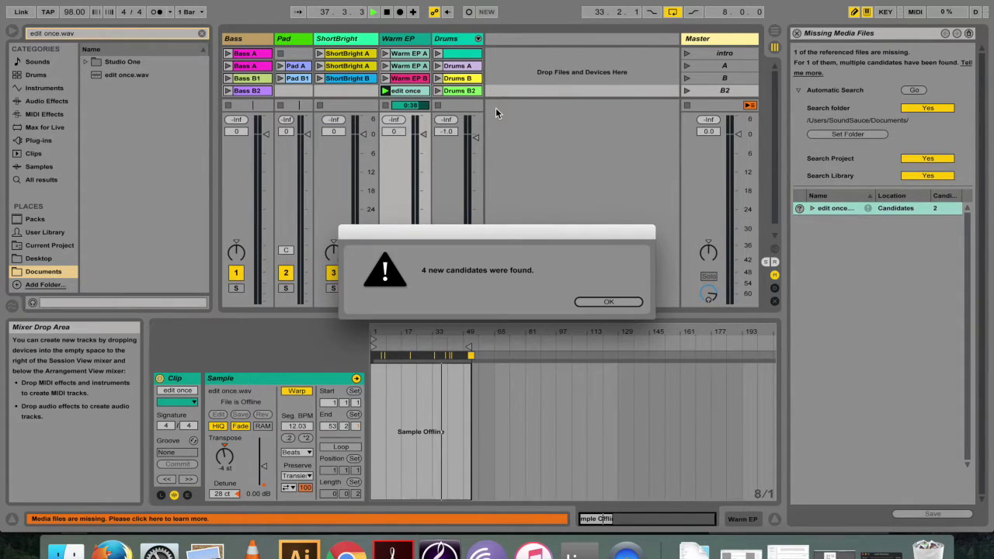
{"action": "left_click", "coordinate": [593, 302]}
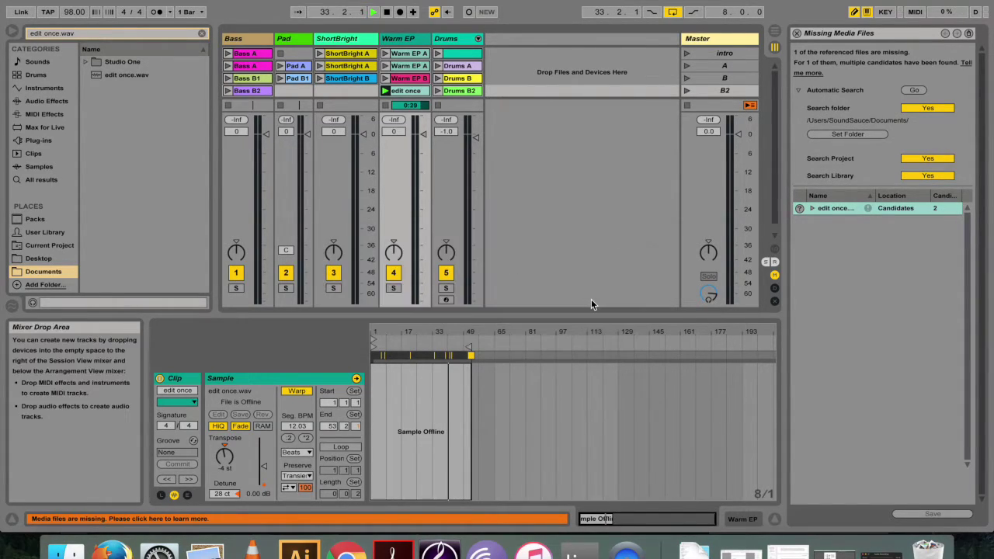
Relink the offline edit once clip to edit once.wav from the browser
{"action": "left_click", "coordinate": [118, 71]}
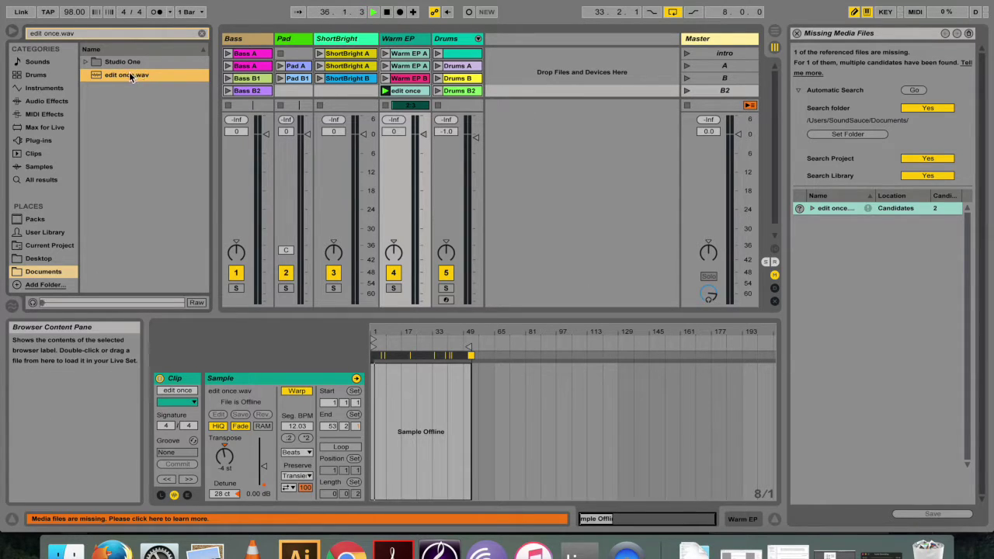
{"action": "double_click", "coordinate": [128, 72]}
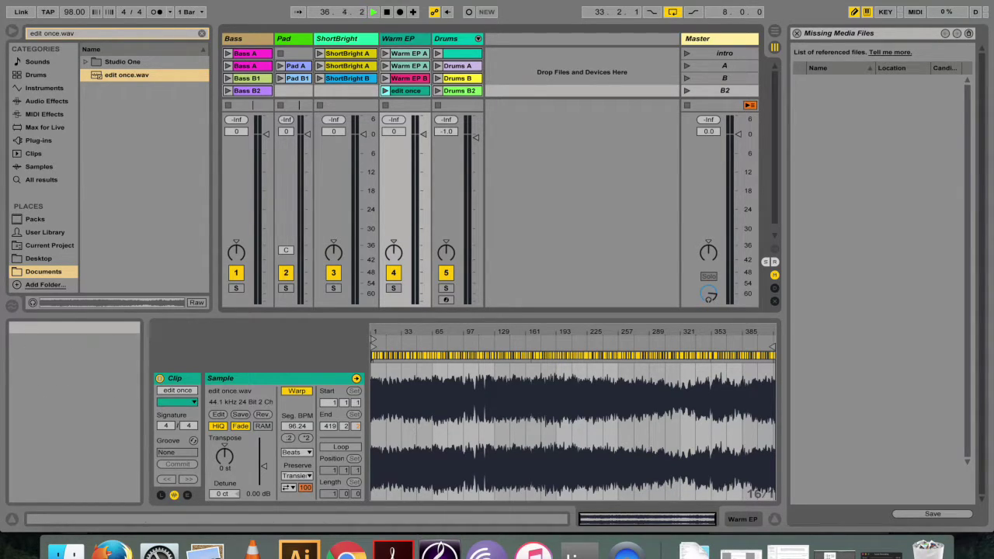
{"action": "left_click", "coordinate": [77, 0]}
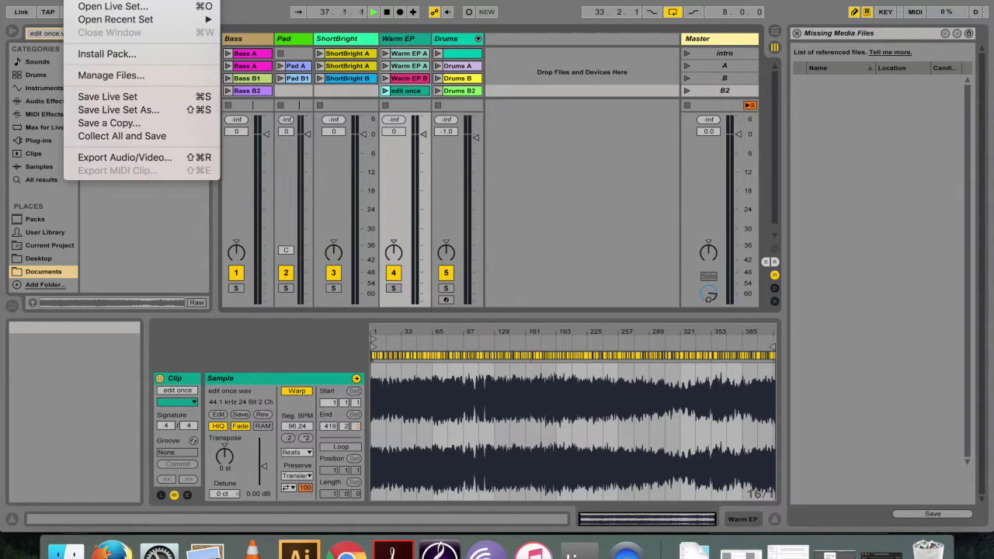
In Manage Set, mark edit once.wav for collection into the project, then Collect and Save
{"action": "left_click", "coordinate": [113, 75]}
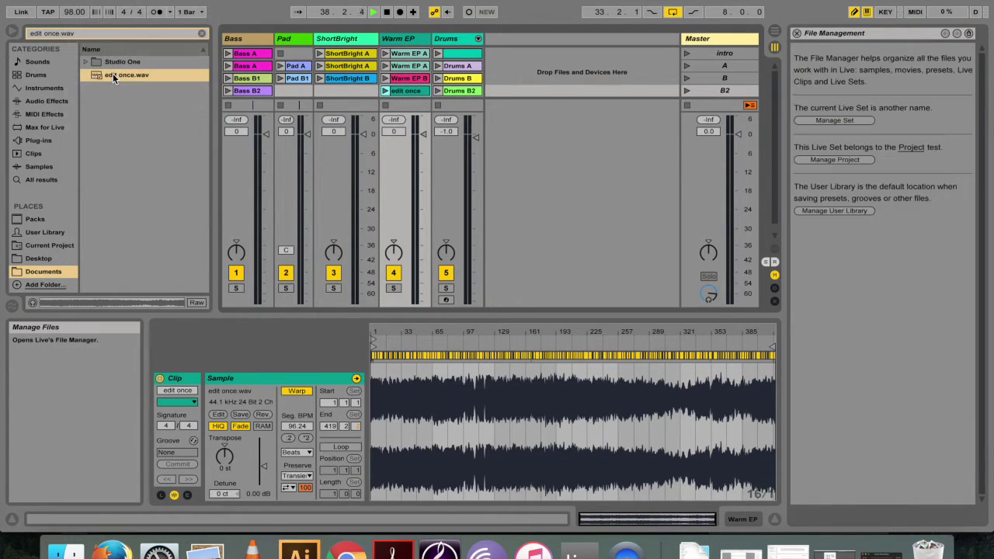
{"action": "left_click", "coordinate": [845, 121]}
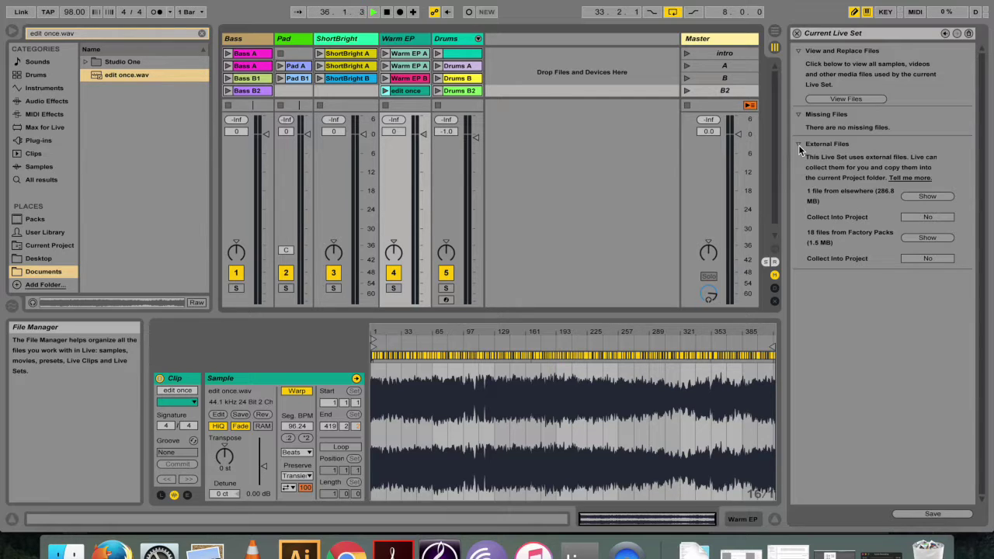
{"action": "left_click", "coordinate": [920, 218]}
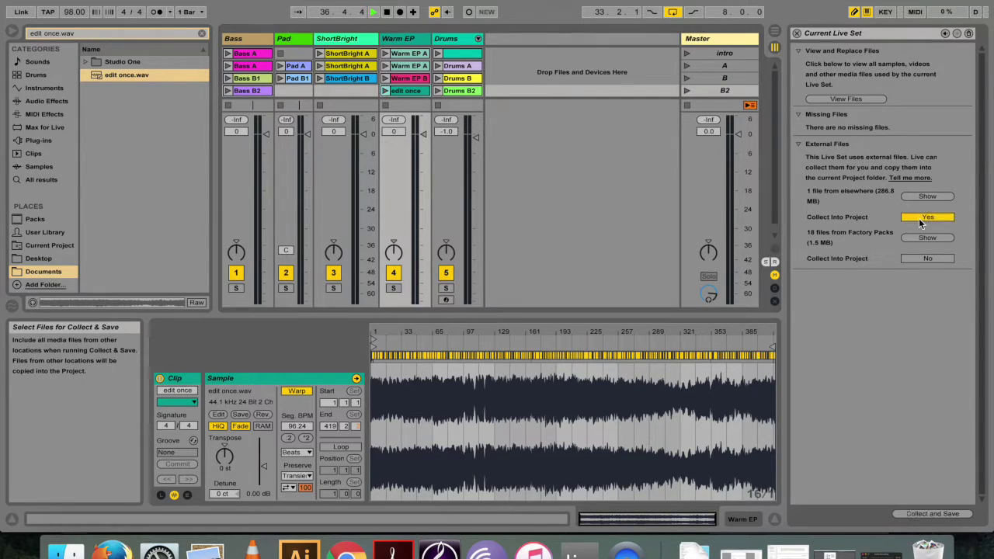
{"action": "left_click", "coordinate": [949, 512]}
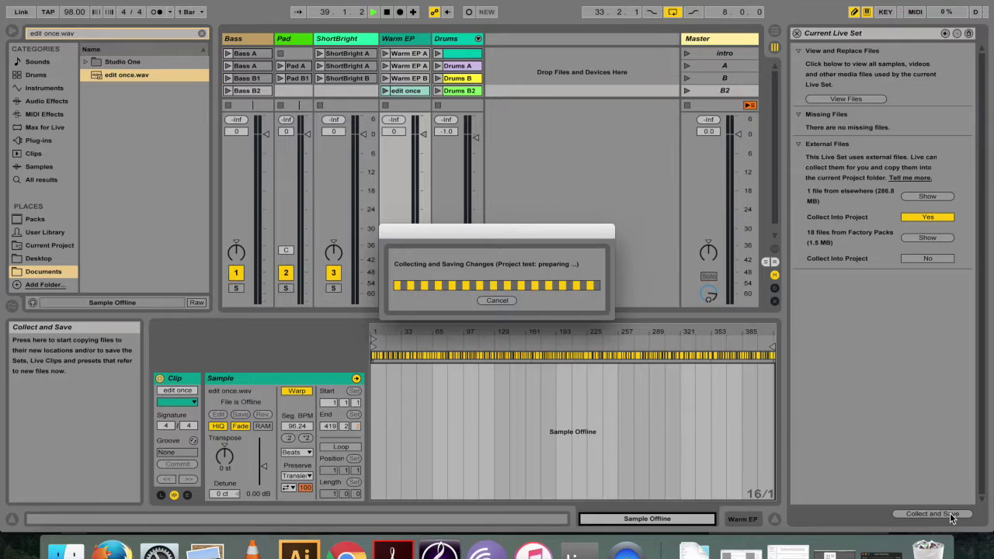
{"action": "left_click", "coordinate": [588, 303]}
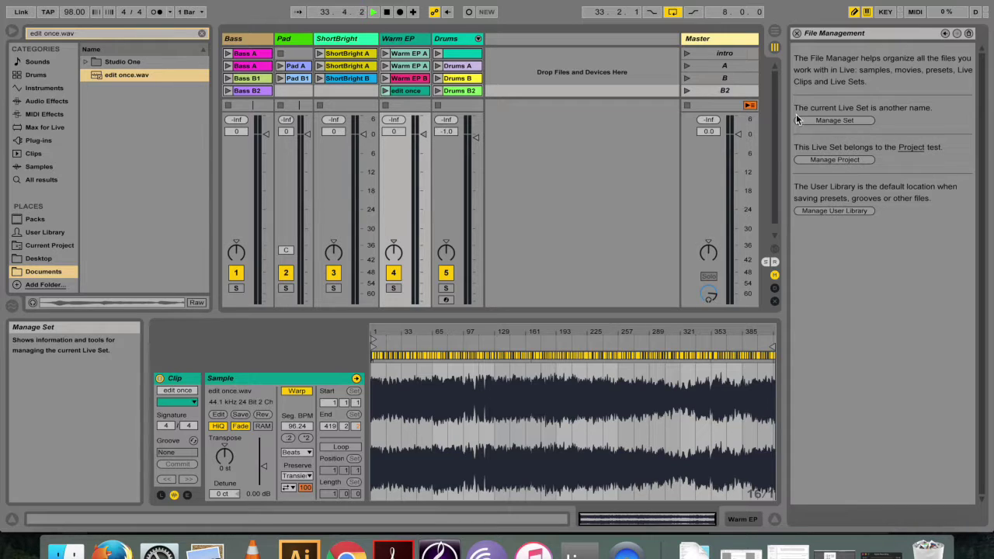
{"action": "key", "text": "super+alt+h"}
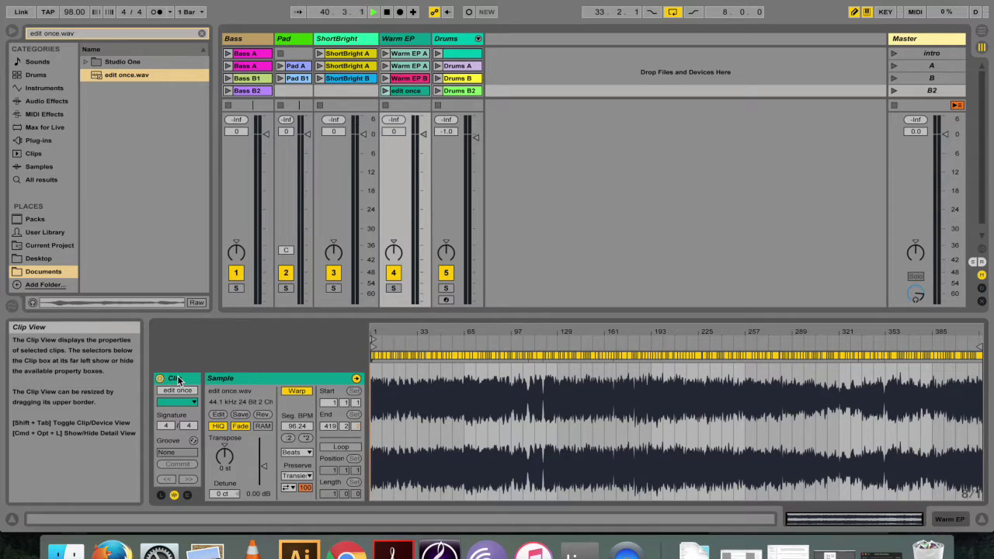
Store the edit once clip's settings as edit once.wav's default clip
{"action": "left_click", "coordinate": [244, 417]}
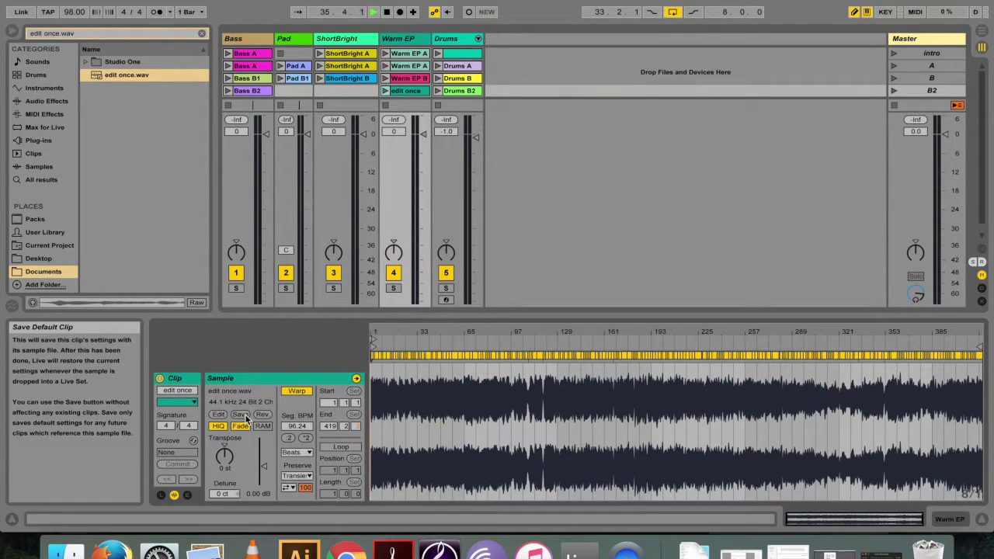
{"action": "left_click", "coordinate": [246, 418]}
{"action": "key", "text": "Down"}
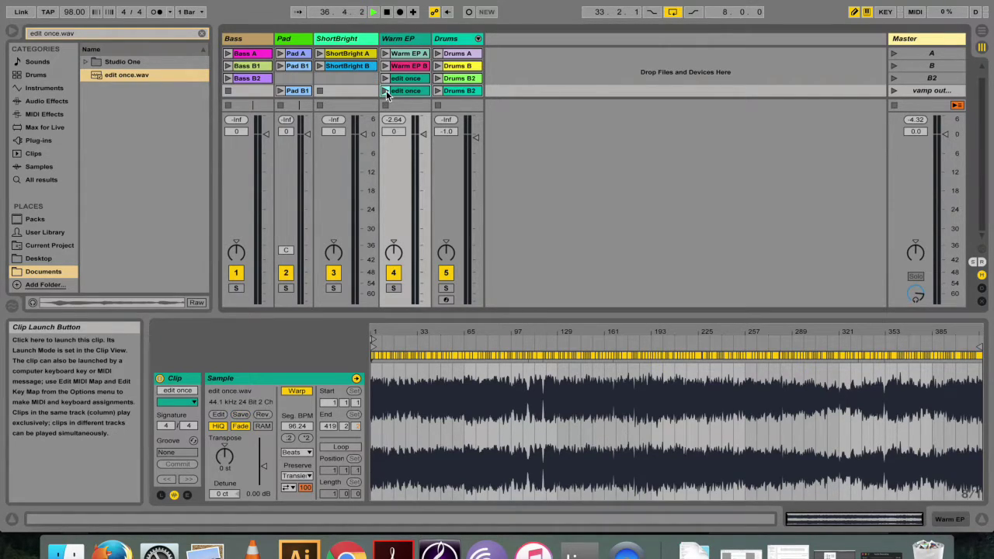
Move the edit once clip to ShortBright, play it, and halve its Seg. BPM three times
{"action": "left_click", "coordinate": [386, 90]}
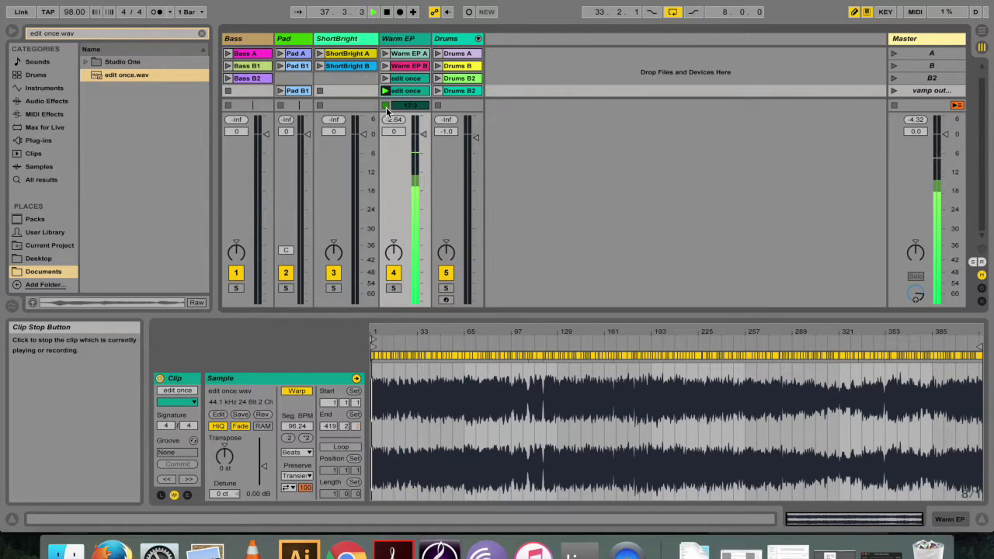
{"action": "left_click", "coordinate": [386, 106]}
{"action": "left_click", "coordinate": [411, 78]}
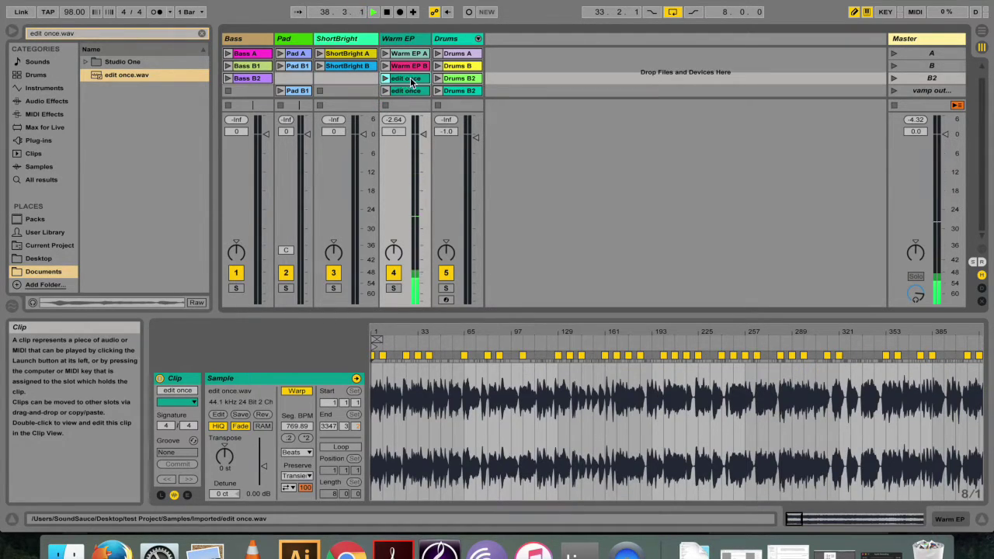
{"action": "left_click_drag", "start_coordinate": [411, 81], "coordinate": [330, 81]}
{"action": "key", "text": "Return"}
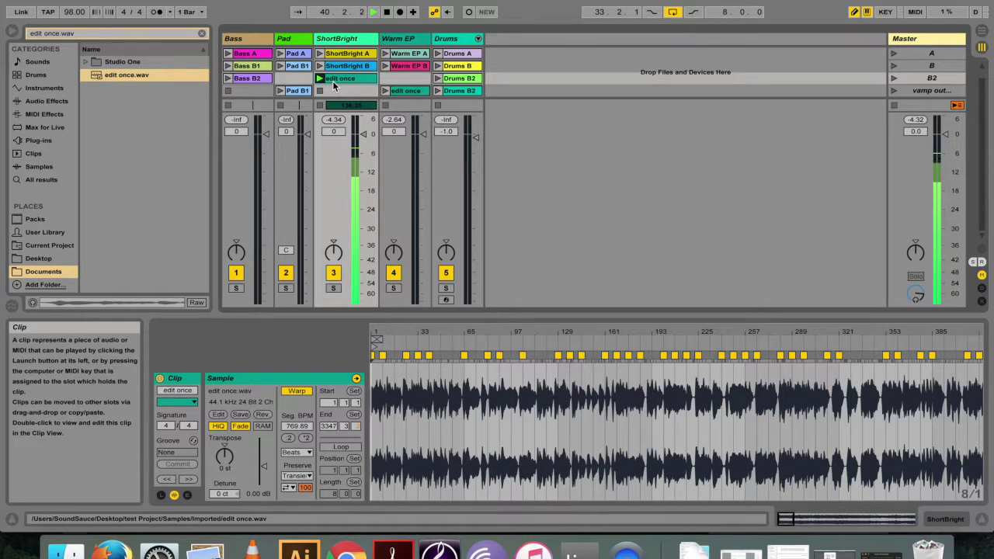
{"action": "left_click", "coordinate": [287, 439]}
{"action": "left_click", "coordinate": [287, 439]}
{"action": "left_click", "coordinate": [287, 439]}
{"action": "left_click", "coordinate": [287, 438]}
{"action": "left_click", "coordinate": [288, 439]}
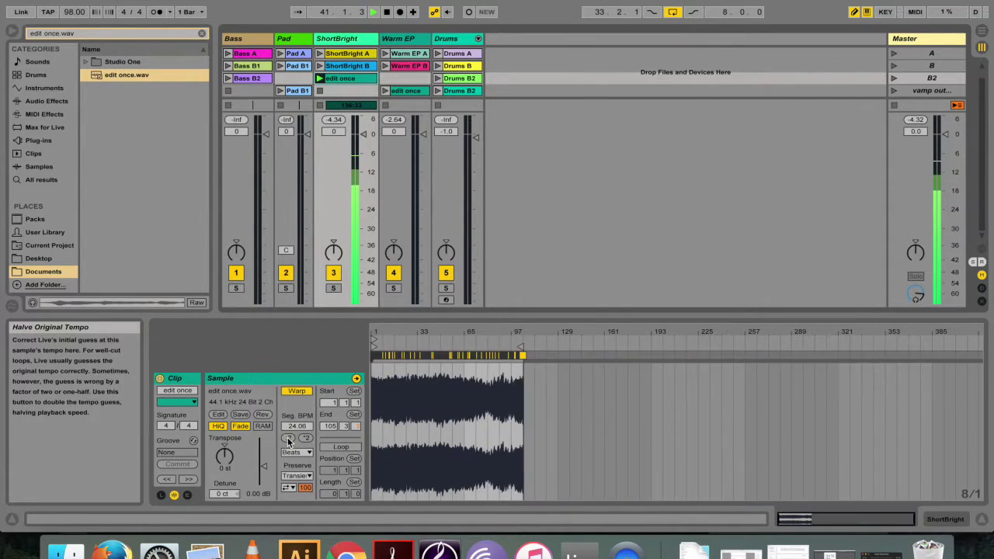
{"action": "left_click", "coordinate": [287, 438]}
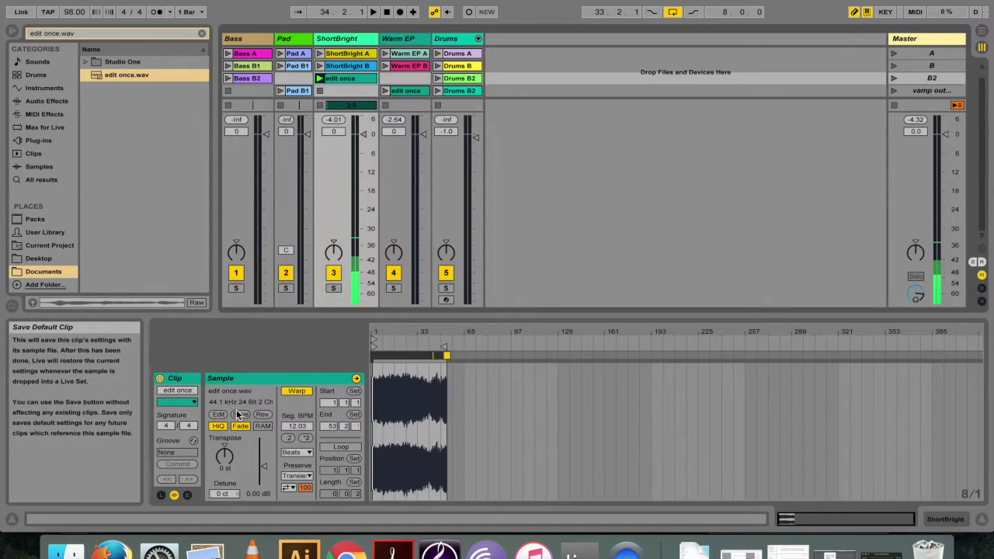
Double Seg. BPM back to 769.89, then place the clip on ShortBright and stop it
{"action": "left_click_drag", "start_coordinate": [345, 77], "coordinate": [403, 80]}
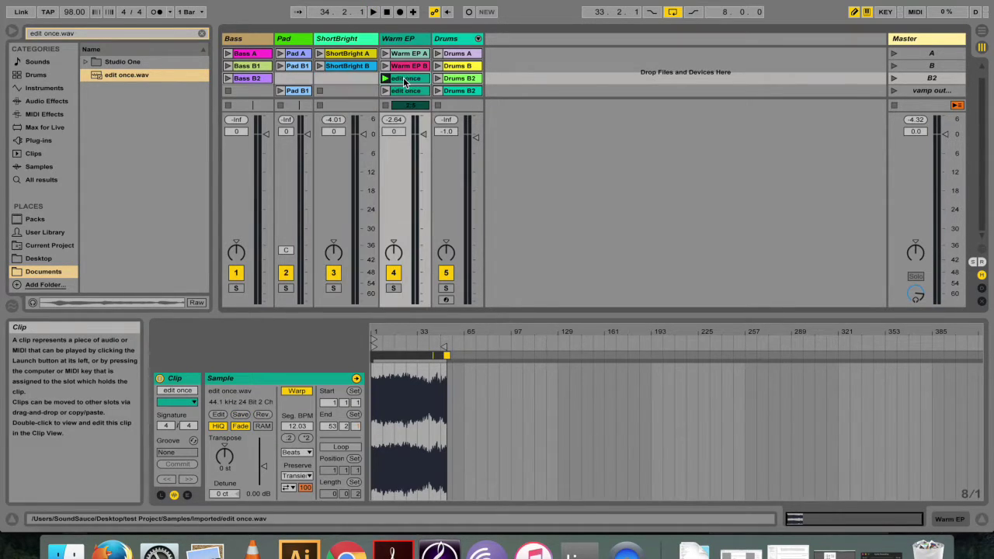
{"action": "left_click", "coordinate": [386, 79]}
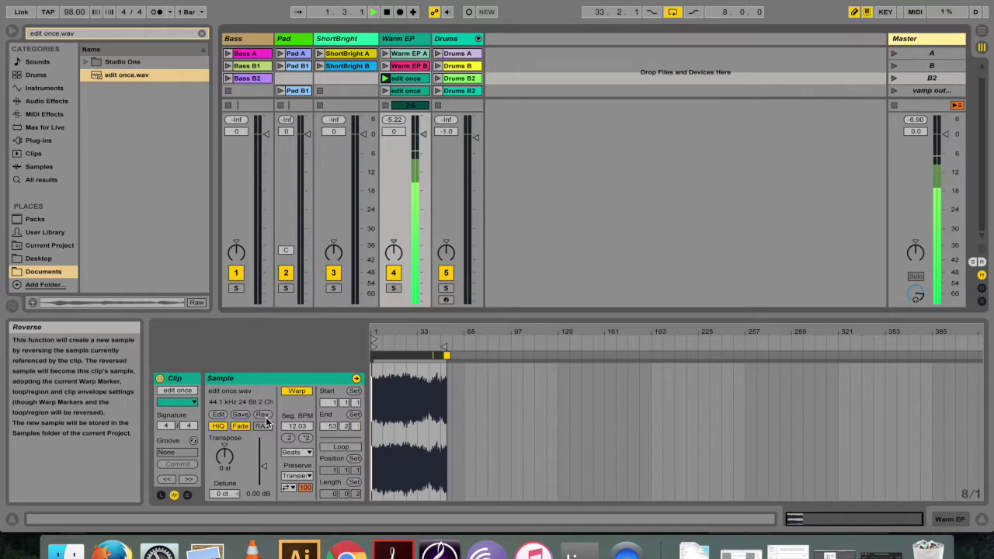
{"action": "left_click", "coordinate": [305, 438]}
{"action": "left_click", "coordinate": [305, 438]}
{"action": "left_click", "coordinate": [305, 438]}
{"action": "left_click", "coordinate": [306, 438]}
{"action": "left_click", "coordinate": [305, 438]}
{"action": "left_click", "coordinate": [306, 437]}
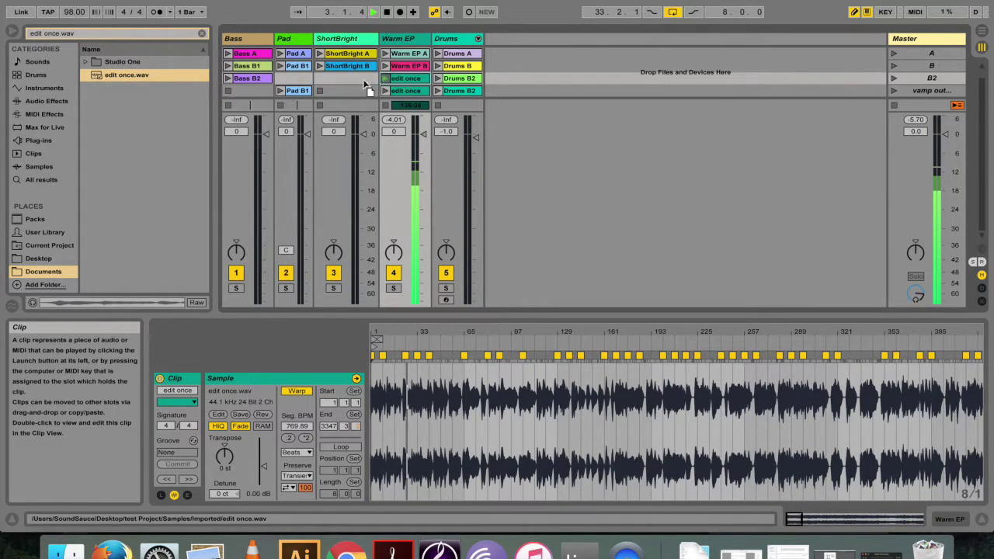
{"action": "left_click_drag", "start_coordinate": [367, 85], "coordinate": [338, 79]}
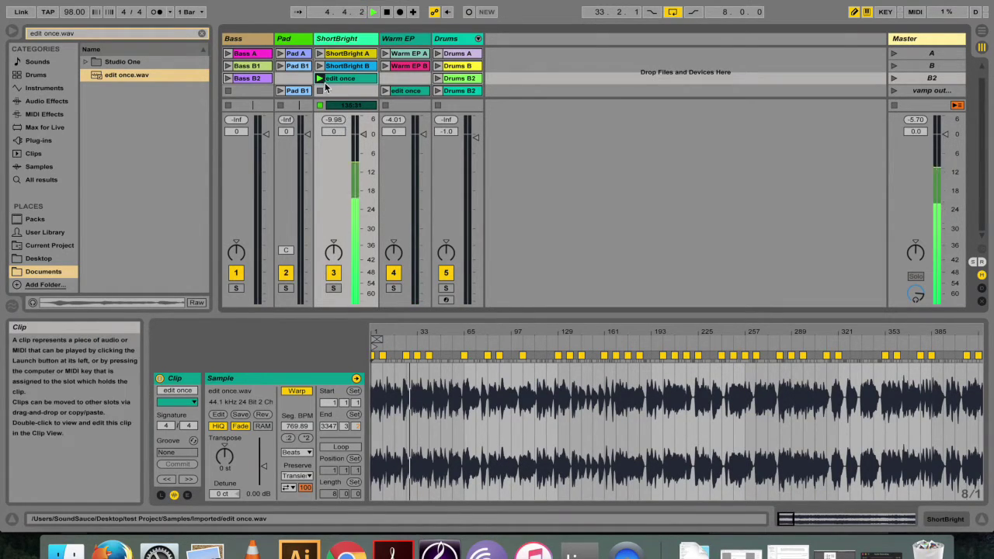
{"action": "left_click", "coordinate": [320, 90]}
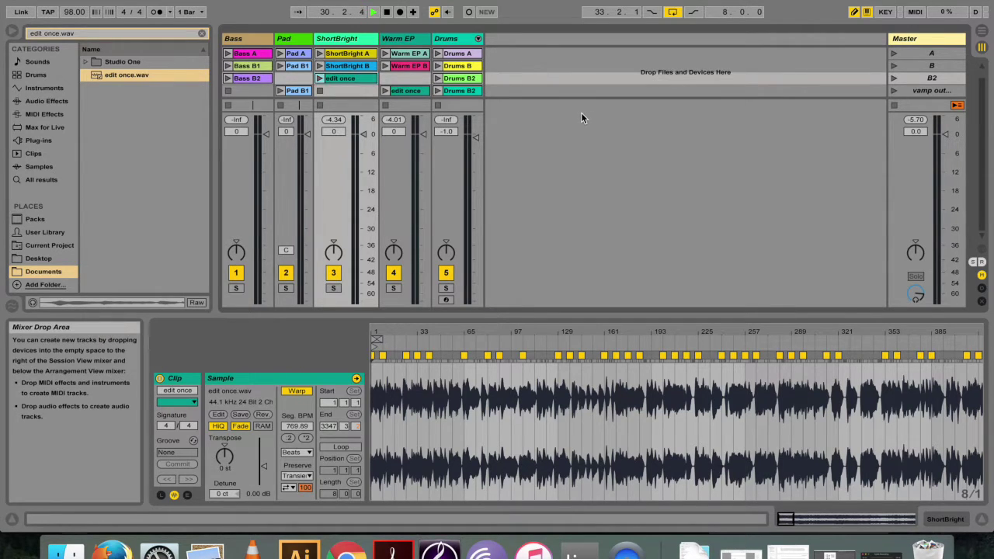
{"action": "key", "text": "Tab"}
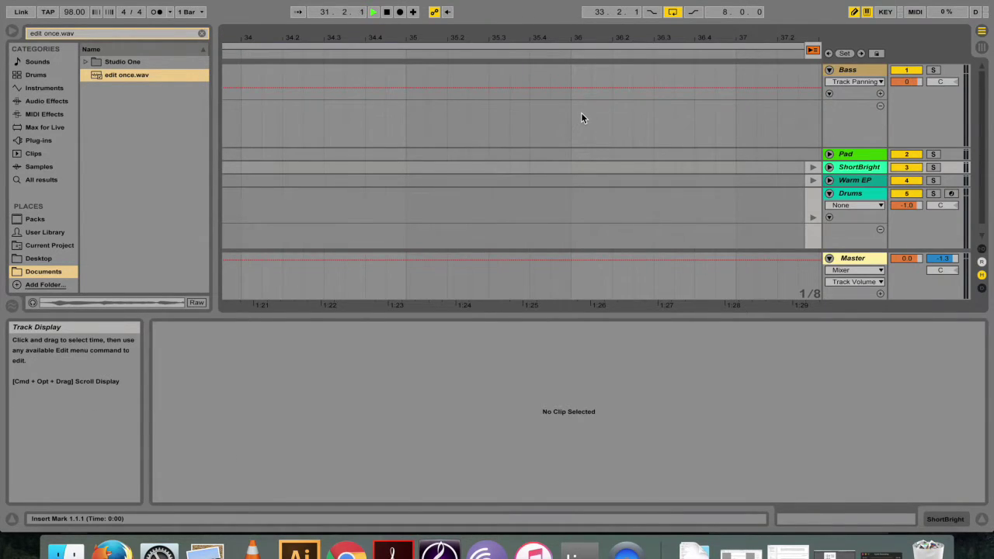
Back in Session View, view Export Audio/Video settings and the Drums clip's Export MIDI Clip option
{"action": "key", "text": "Tab"}
{"action": "left_click", "coordinate": [85, 0]}
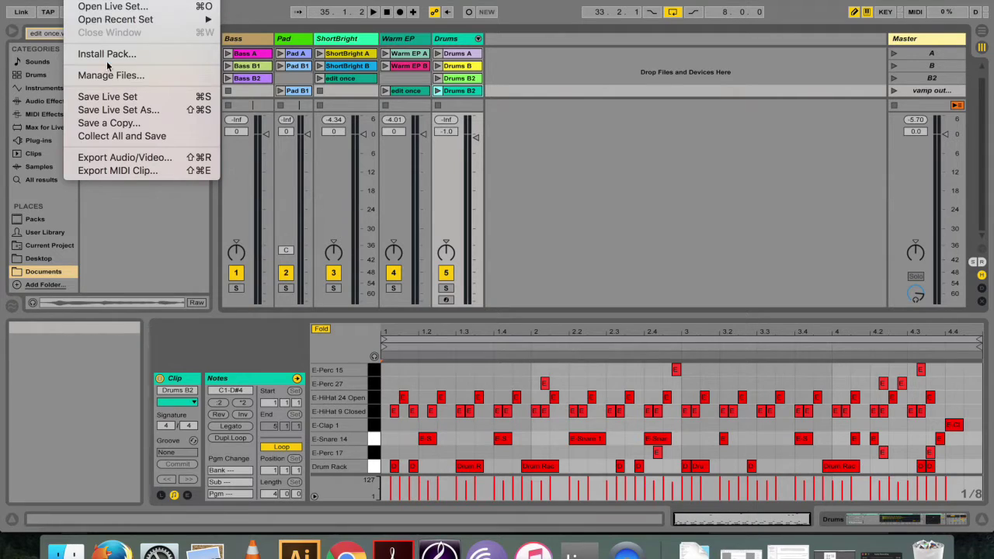
{"action": "left_click", "coordinate": [113, 157]}
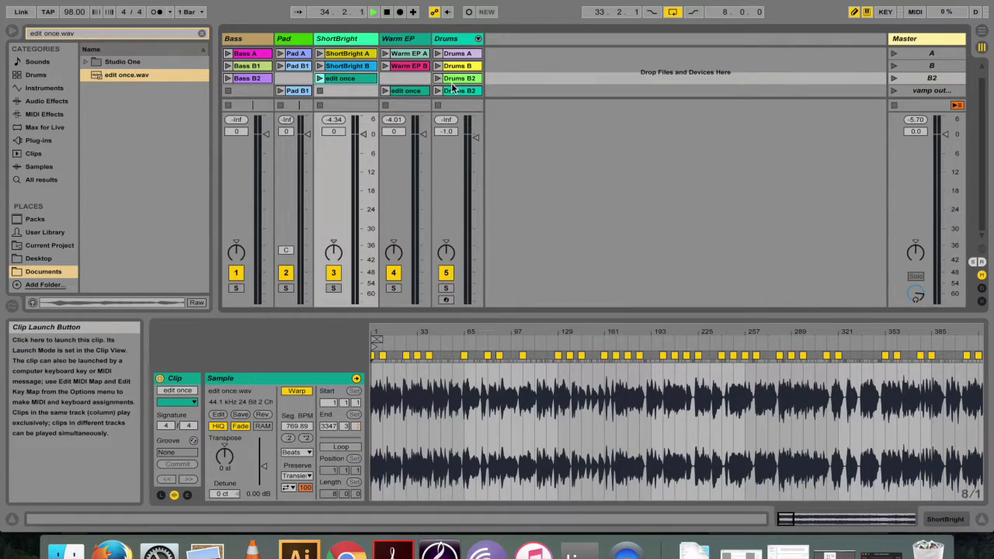
{"action": "right_click", "coordinate": [459, 90]}
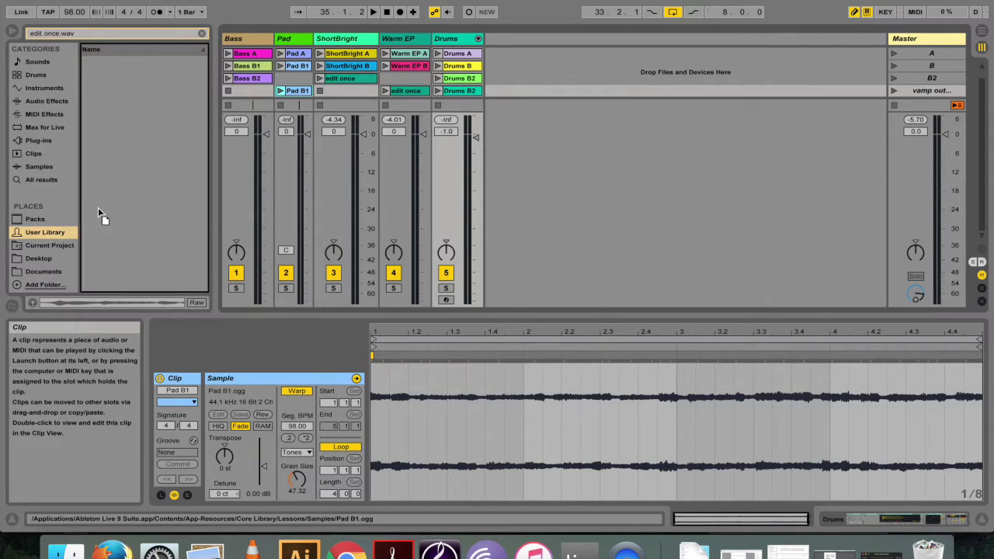
{"action": "left_click_drag", "start_coordinate": [98, 210], "coordinate": [292, 90]}
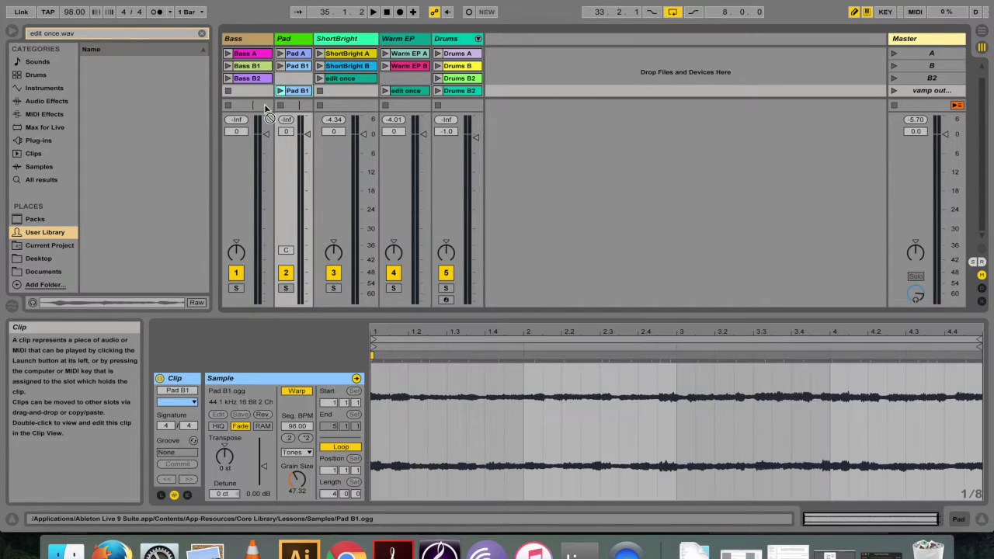
Save the Pad B1 clip into the Current Project folder as a Live Clip
{"action": "left_click", "coordinate": [47, 245]}
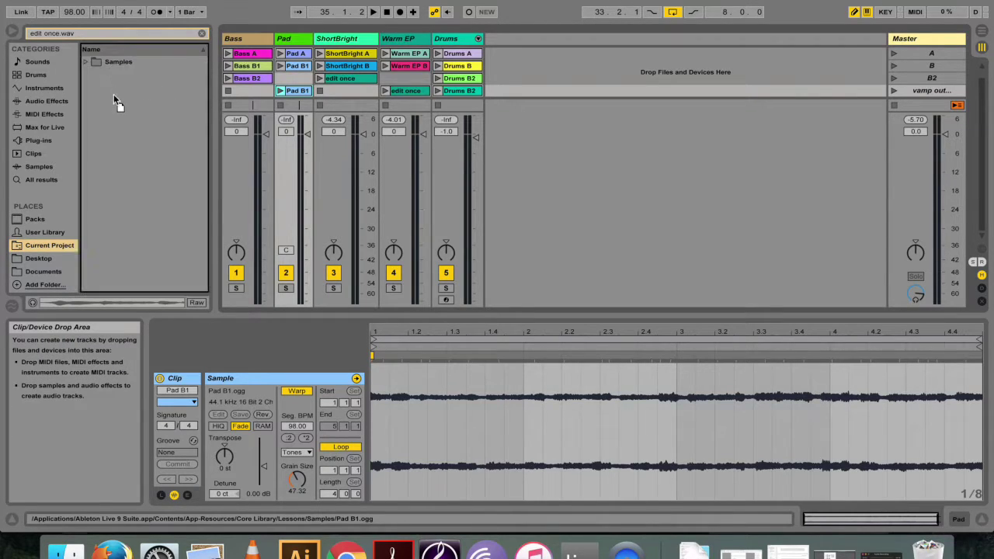
{"action": "left_click_drag", "start_coordinate": [114, 100], "coordinate": [113, 96]}
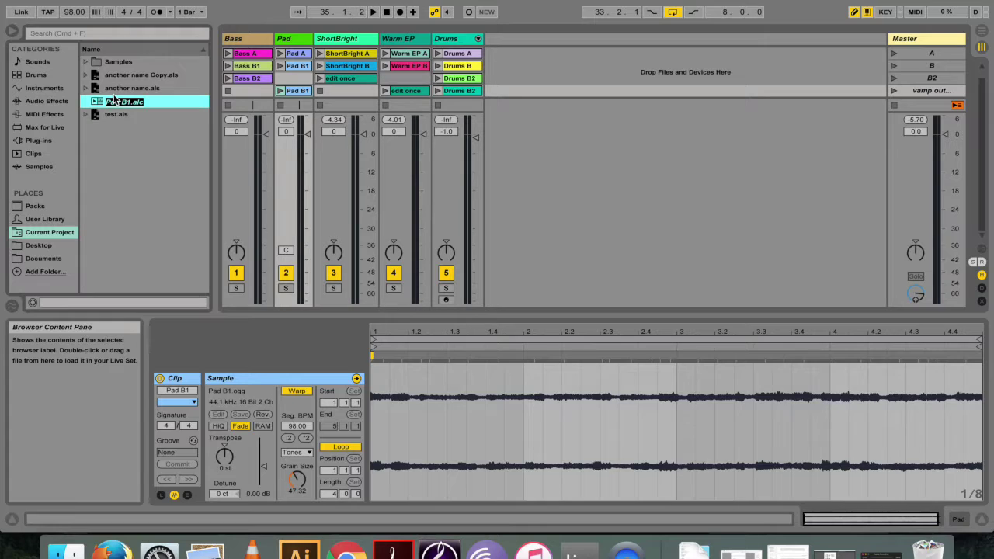
{"action": "key", "text": "Escape"}
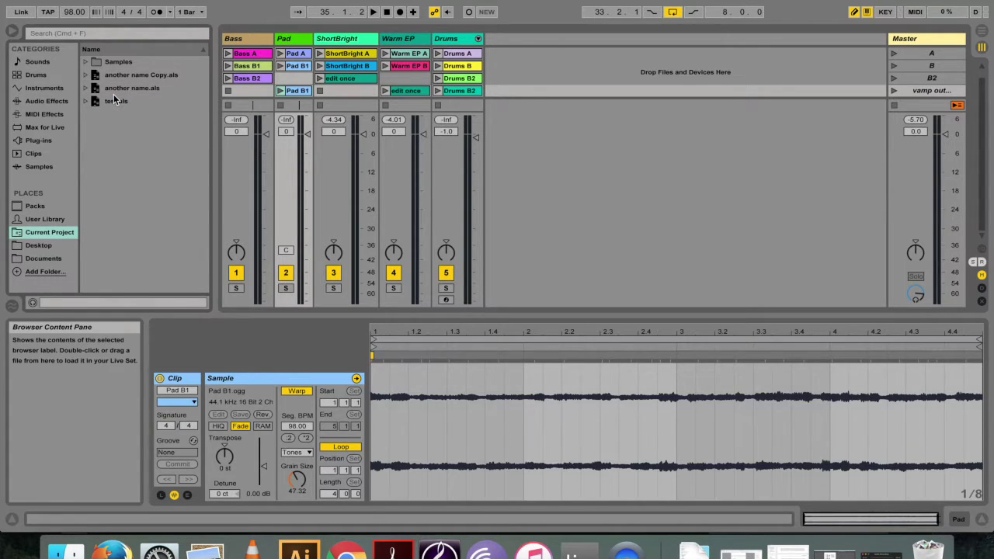